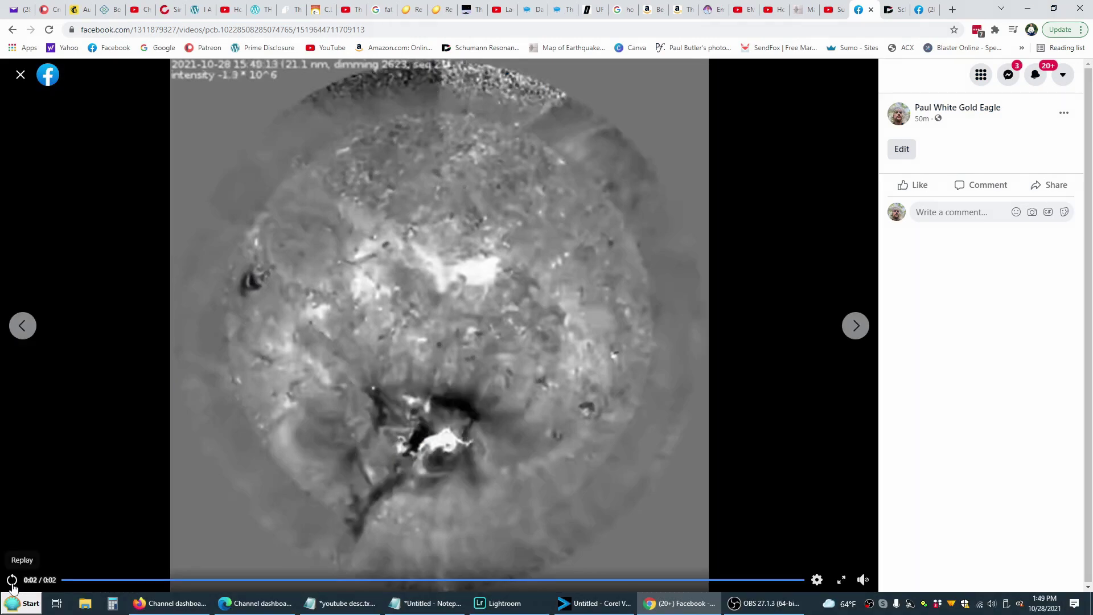
- Replay the October 28, 2021 solar dimming video from the start
left_click(12, 580)
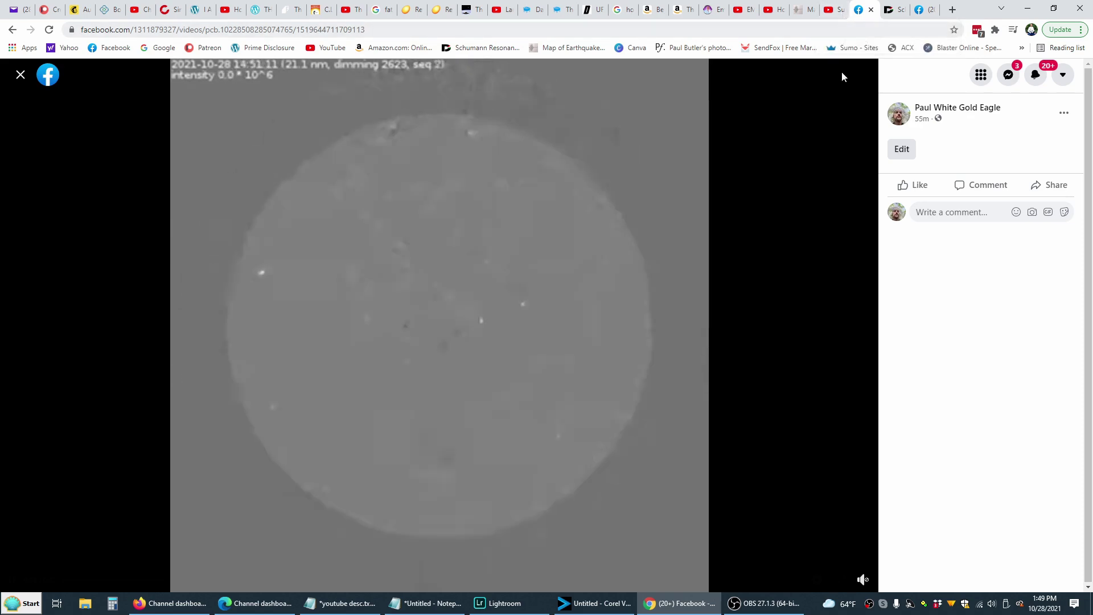
left_click(21, 74)
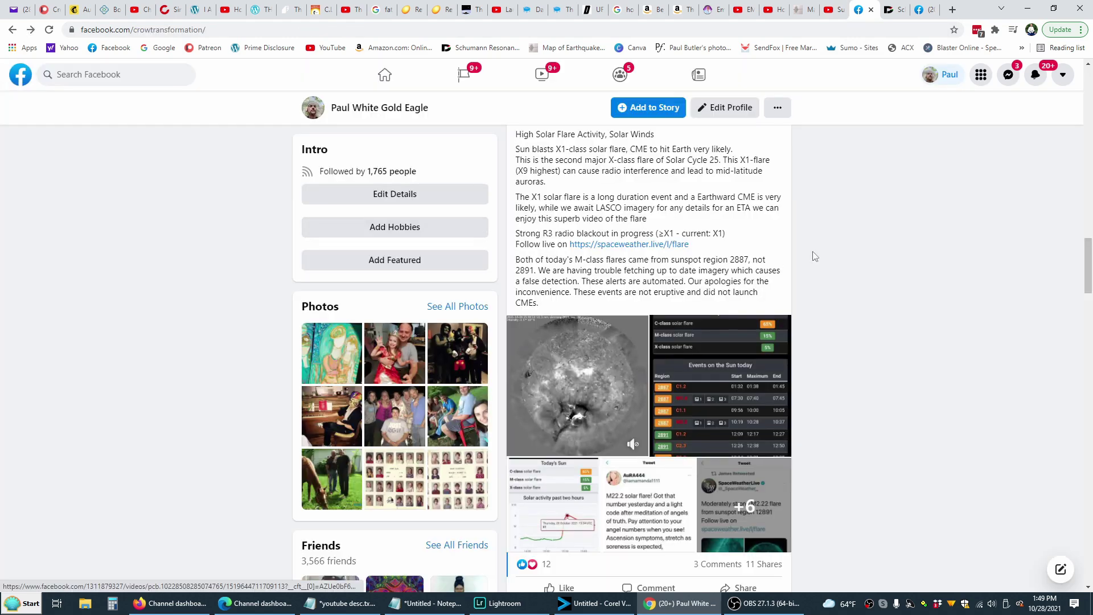
scroll(811, 257, "up", 2)
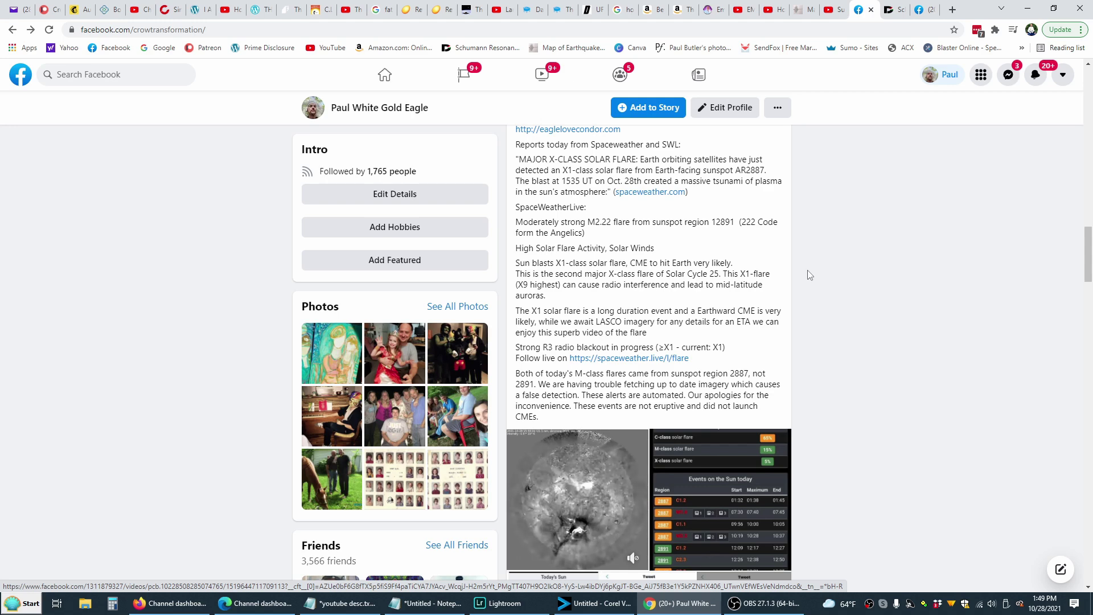
scroll(740, 350, "up", 2)
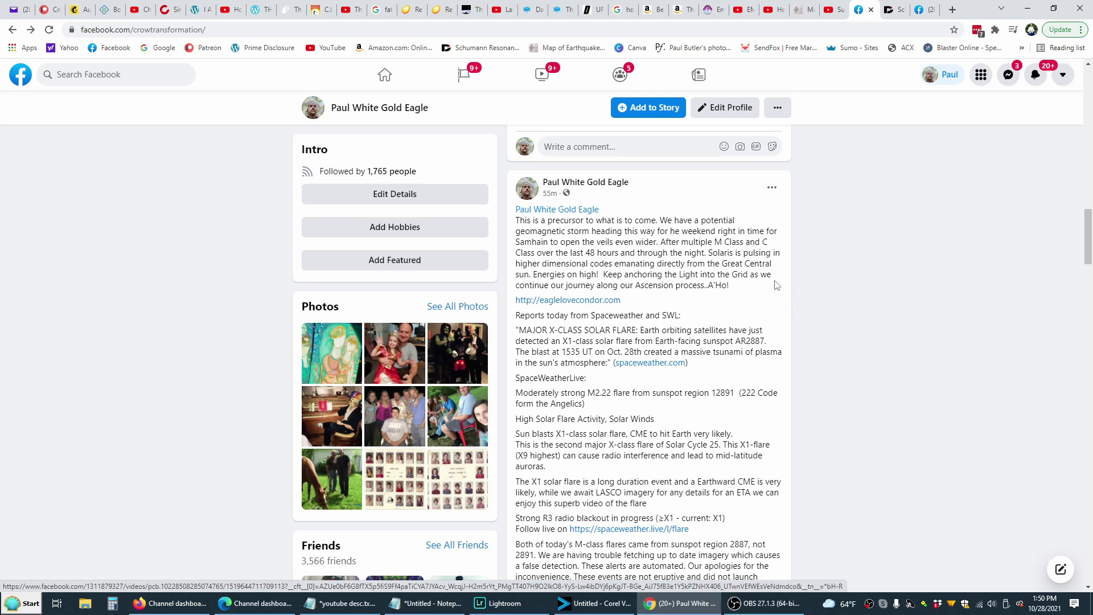
scroll(804, 311, "down", 1)
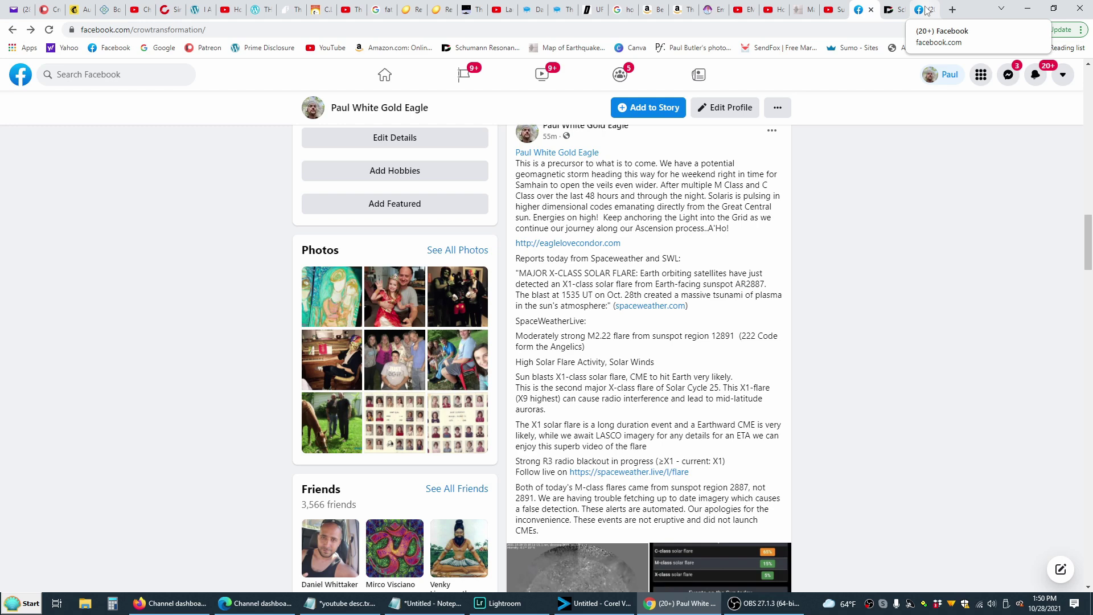
- Switch to the 'Schumann Resonance Today ⚡ Power 9' article with its spectrogram charts
left_click(892, 9)
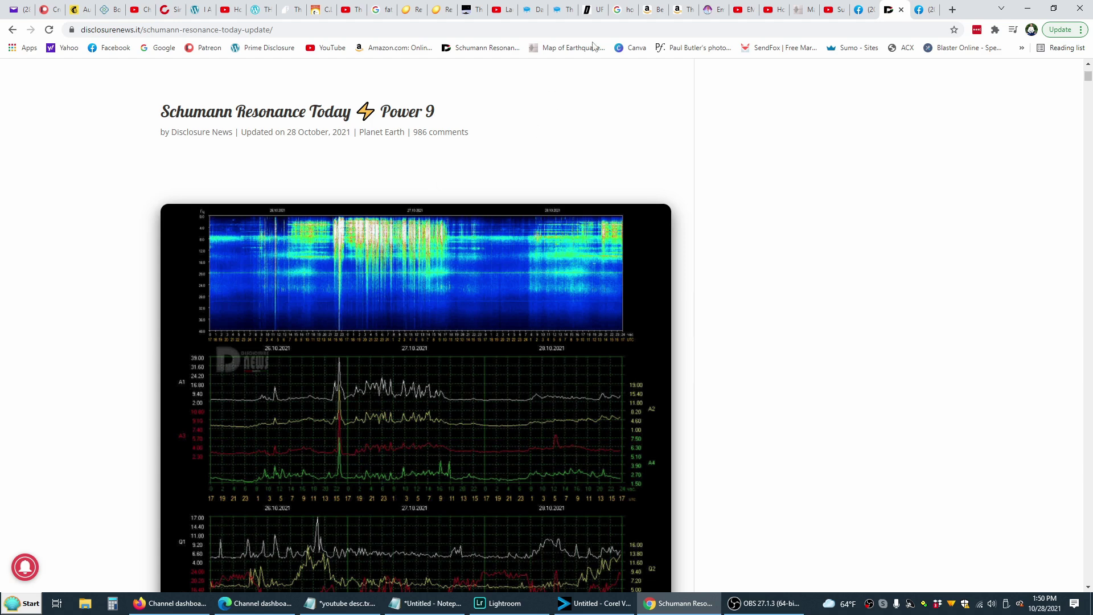
- Go back to the profile's solar flare post with its Spaceweather and SWL report text
left_click(860, 10)
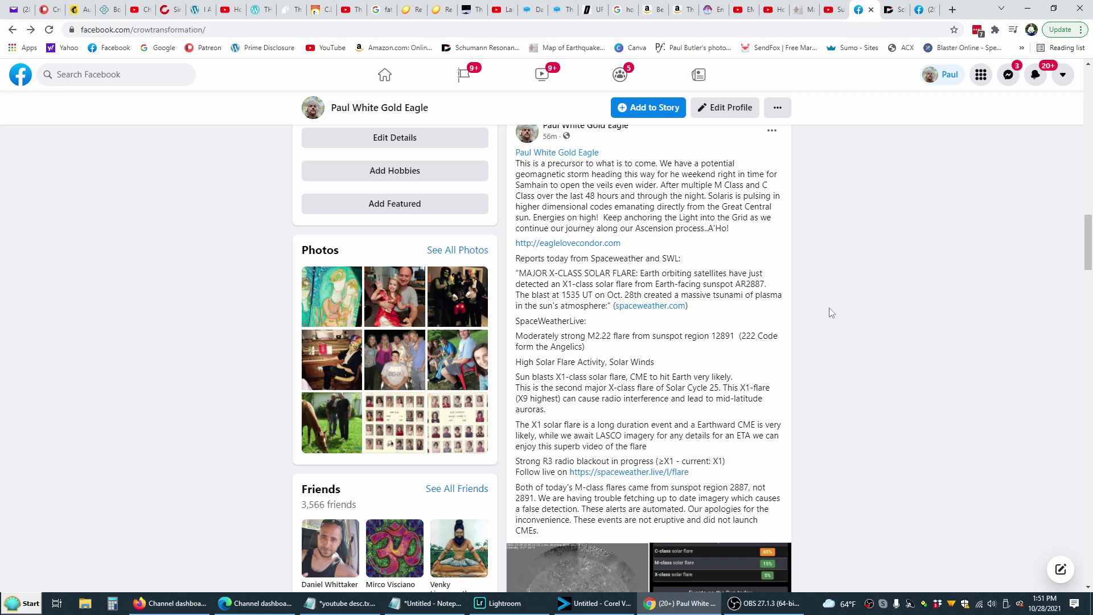
scroll(829, 313, "down", 1)
scroll(661, 485, "down", 1)
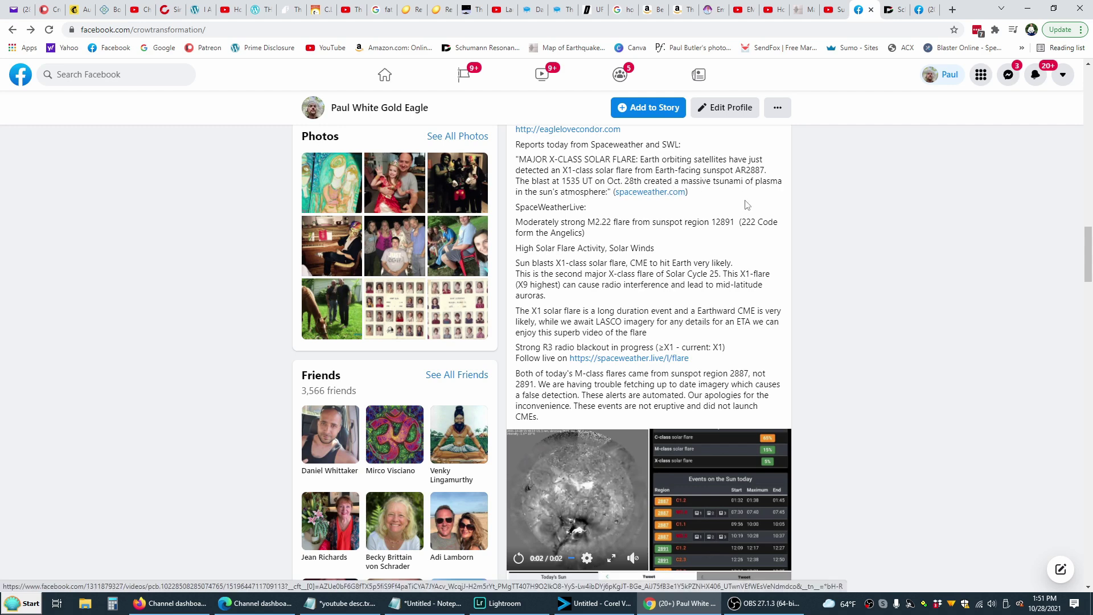
scroll(828, 236, "down", 1)
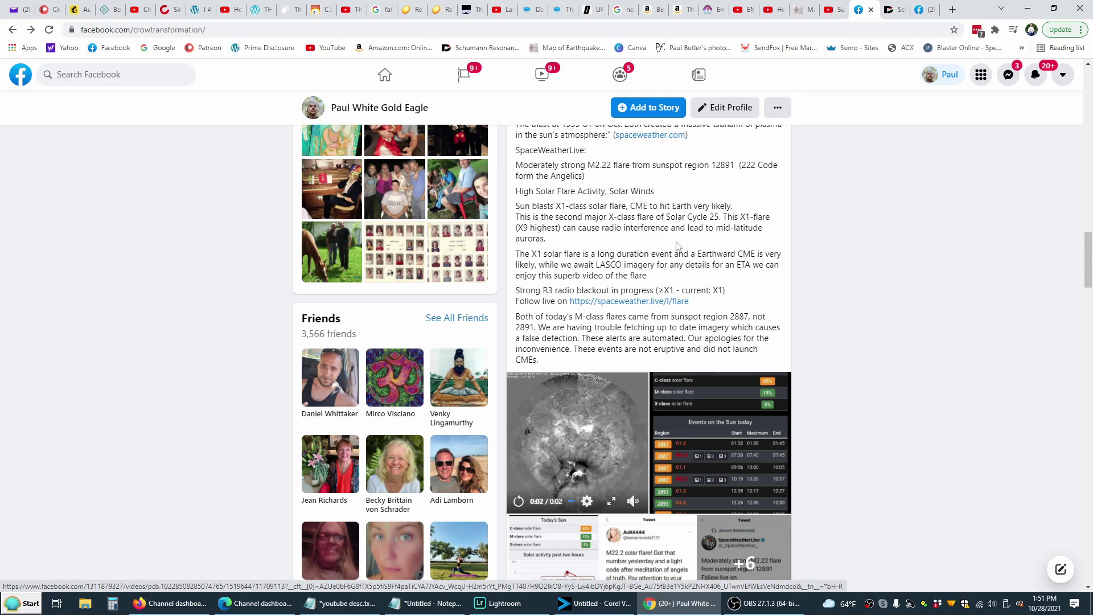
scroll(730, 254, "up", 1)
scroll(730, 256, "down", 1)
scroll(730, 259, "up", 1)
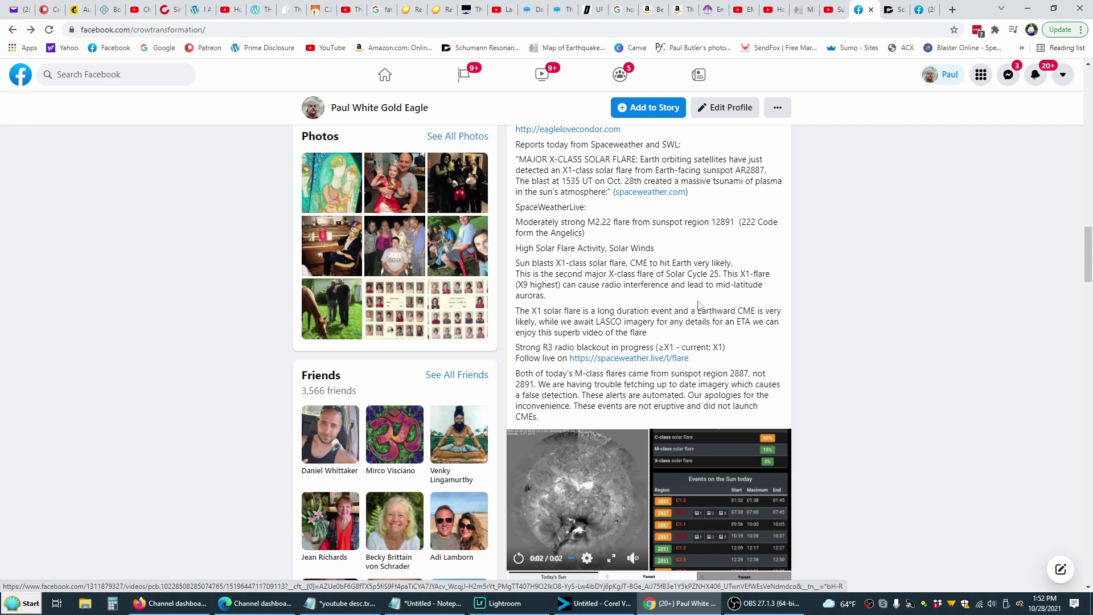
scroll(782, 266, "down", 1)
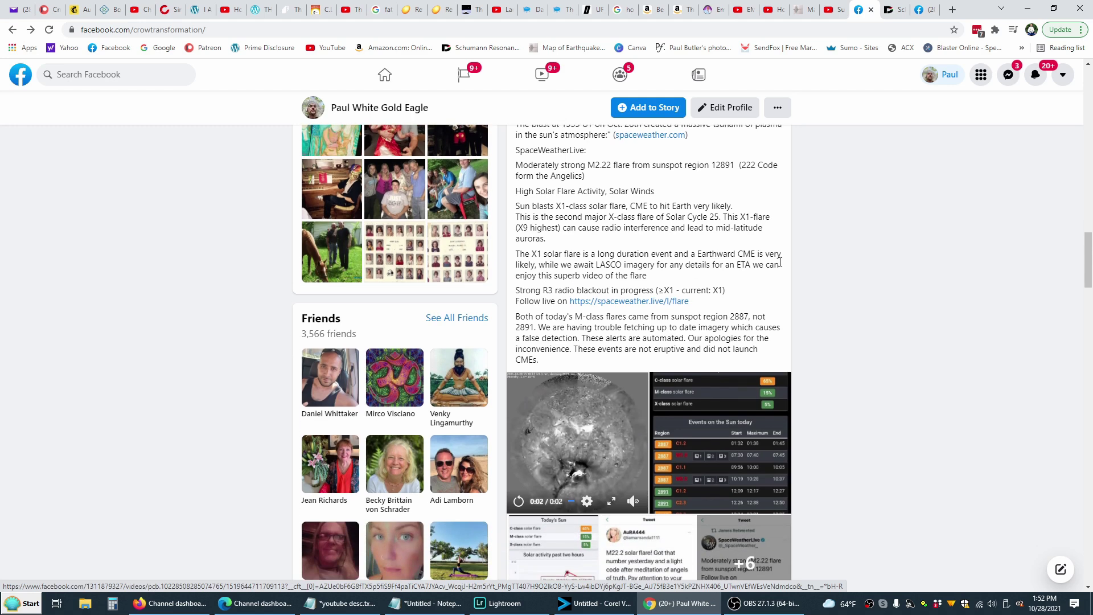
scroll(777, 261, "down", 1)
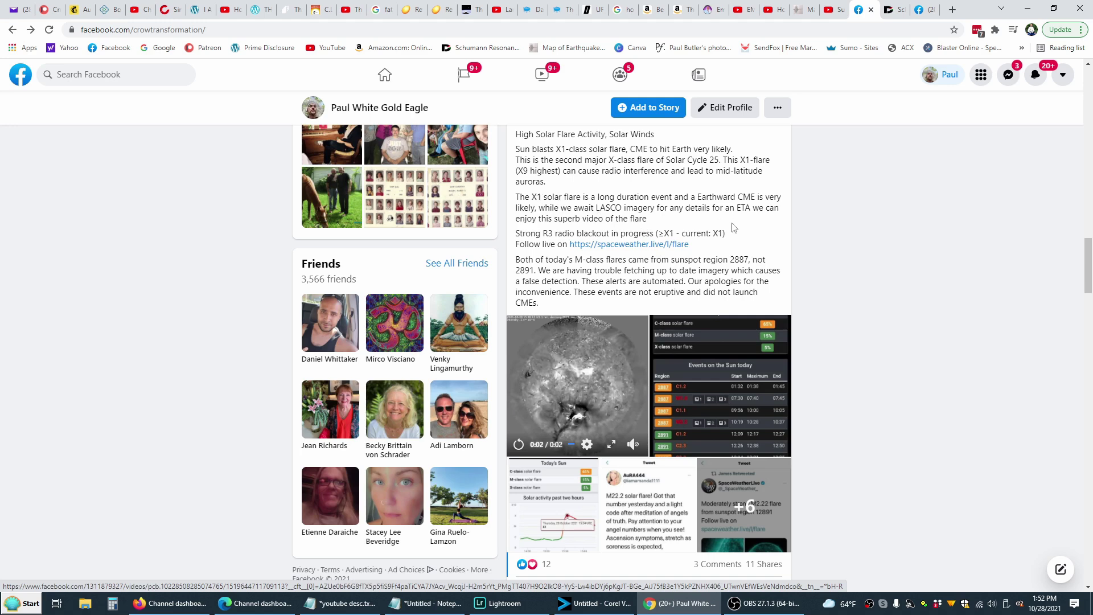
scroll(781, 224, "down", 1)
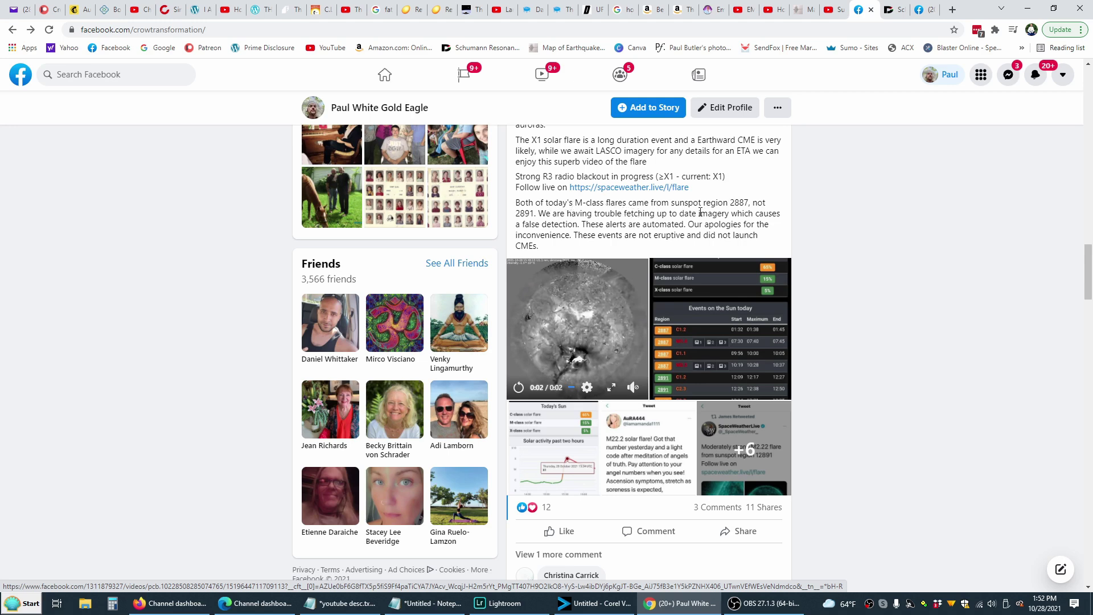
scroll(791, 215, "up", 3)
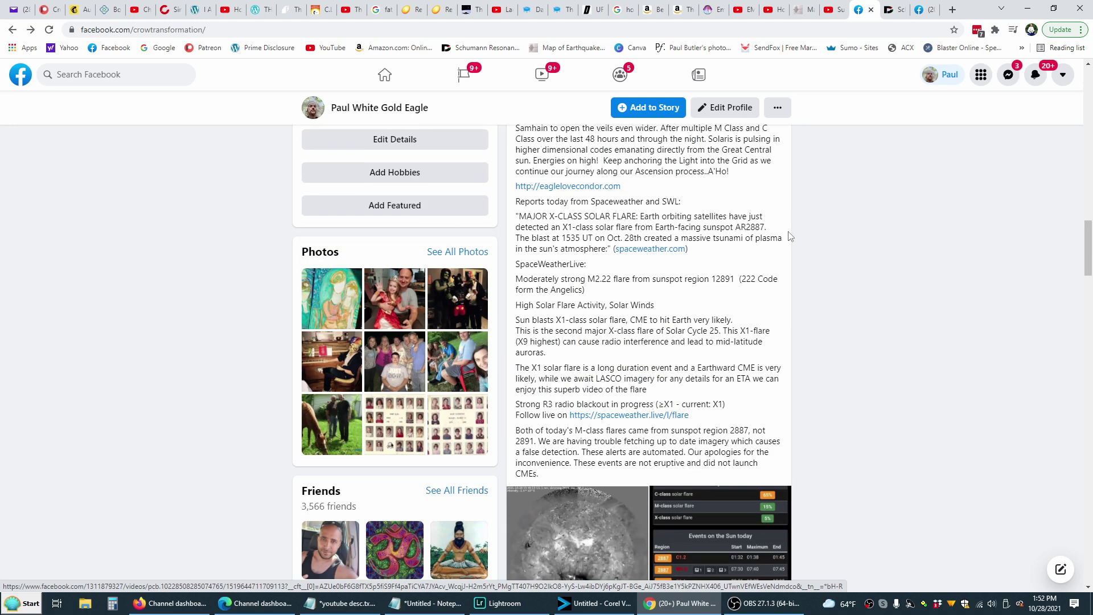
scroll(791, 237, "down", 1)
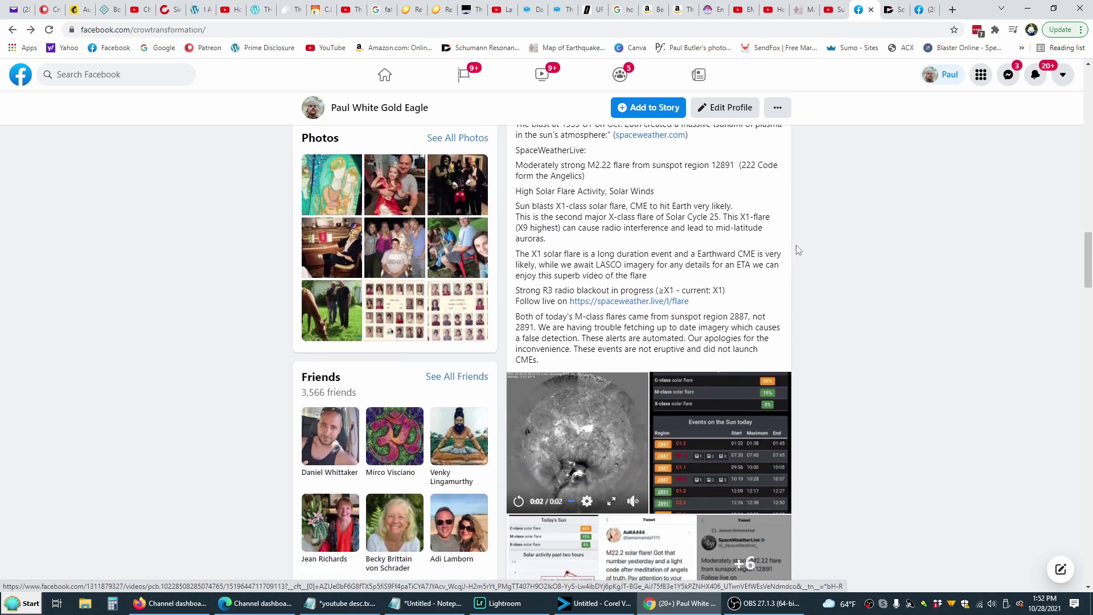
scroll(797, 249, "down", 1)
- Open and replay the post's solar flare video, then advance to the 'Events on the Sun today' table
left_click(601, 448)
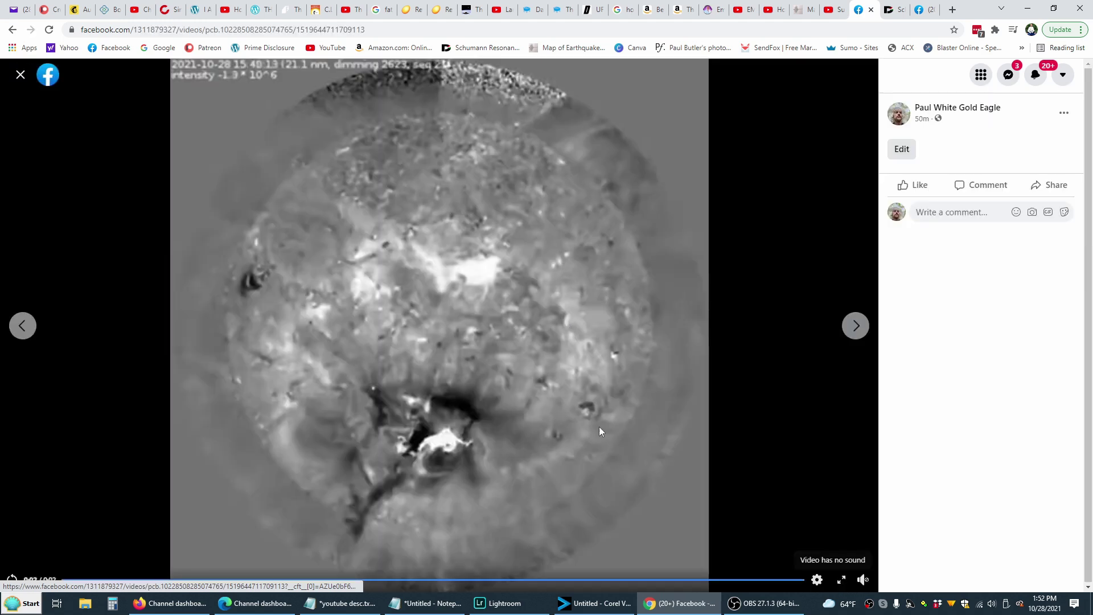
left_click(12, 580)
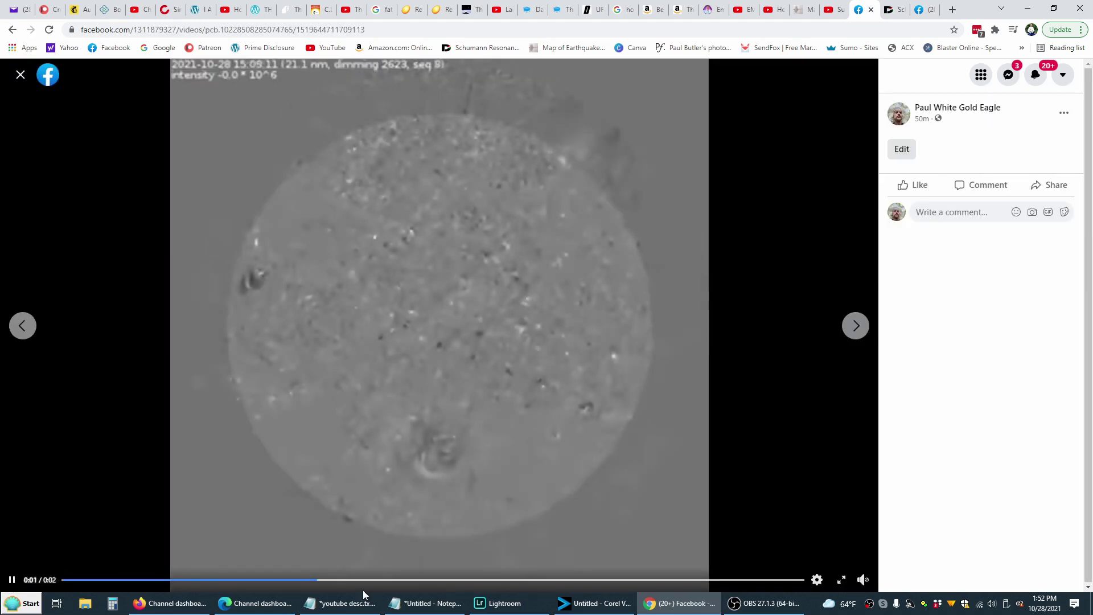
left_click(855, 325)
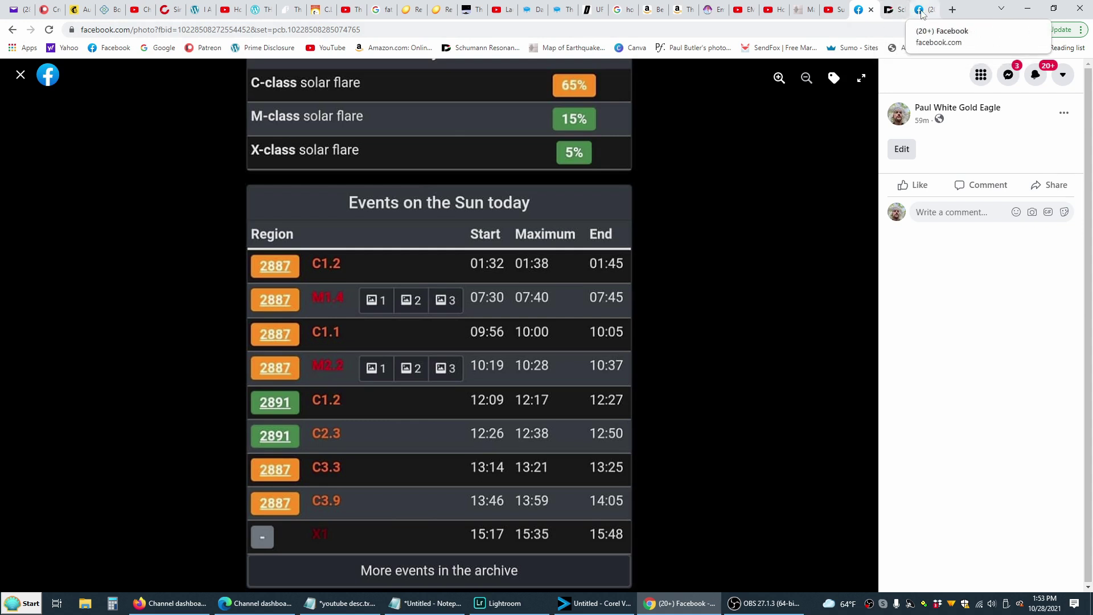
- Check the Schumann Resonance page, leaving the 'Events on the Sun today' table open in Facebook
left_click(892, 10)
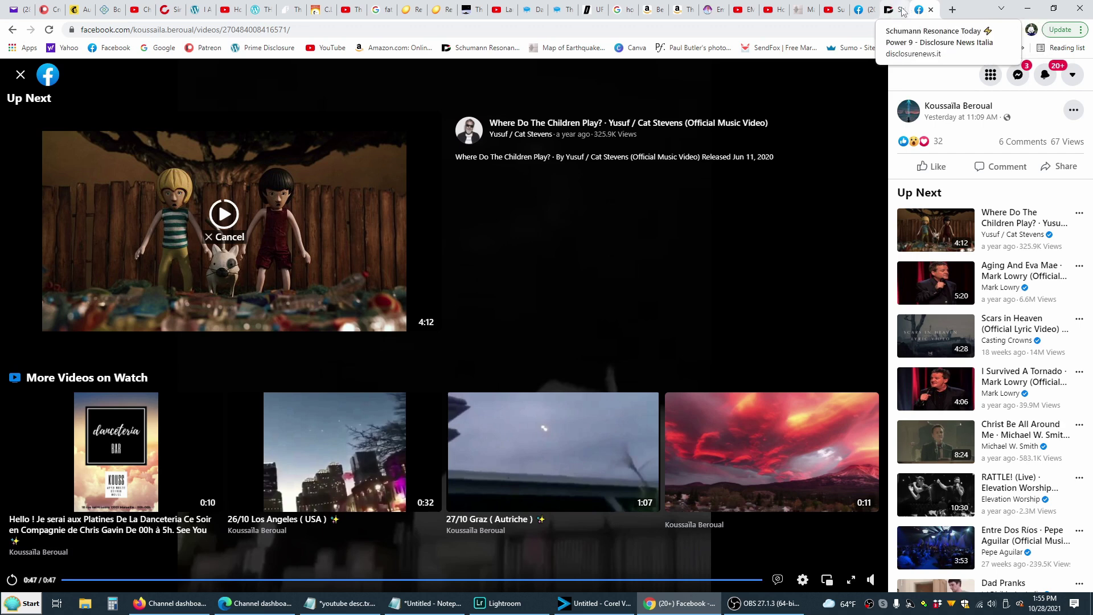
left_click(891, 10)
left_click(861, 11)
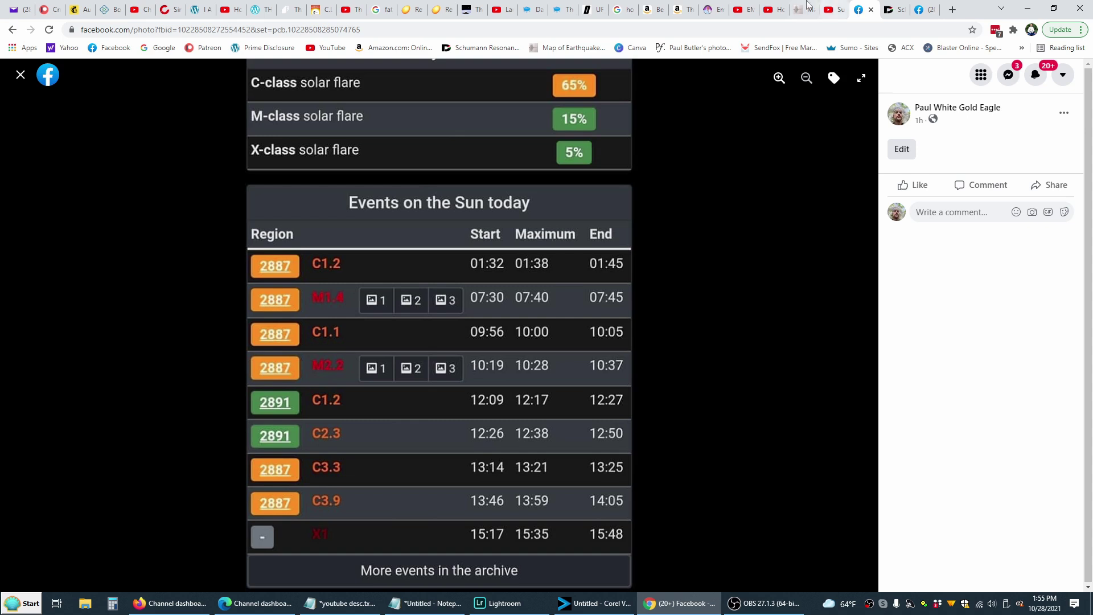
mouse_move(547, 324)
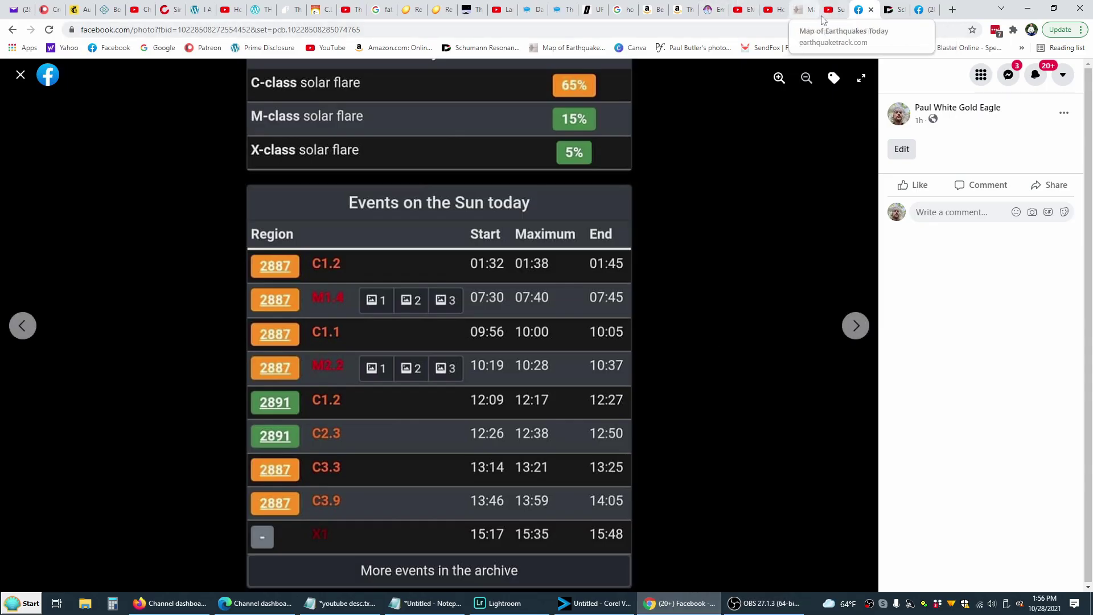
- Advance past the solar activity chart and a tweet to SpaceWeatherLive's M2.22 flare tweet
left_click(857, 326)
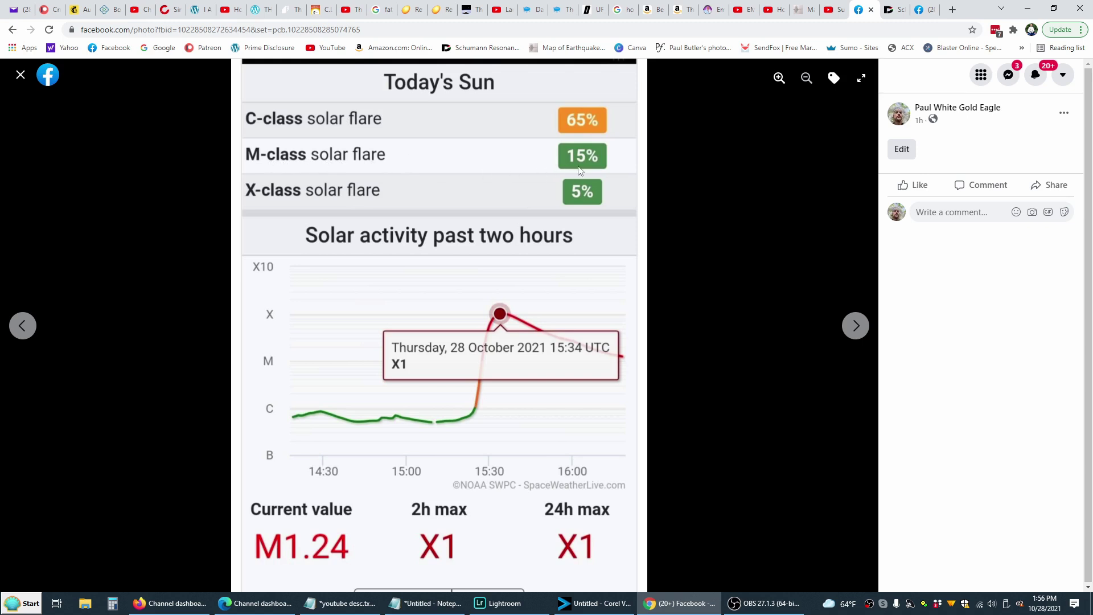
left_click(859, 333)
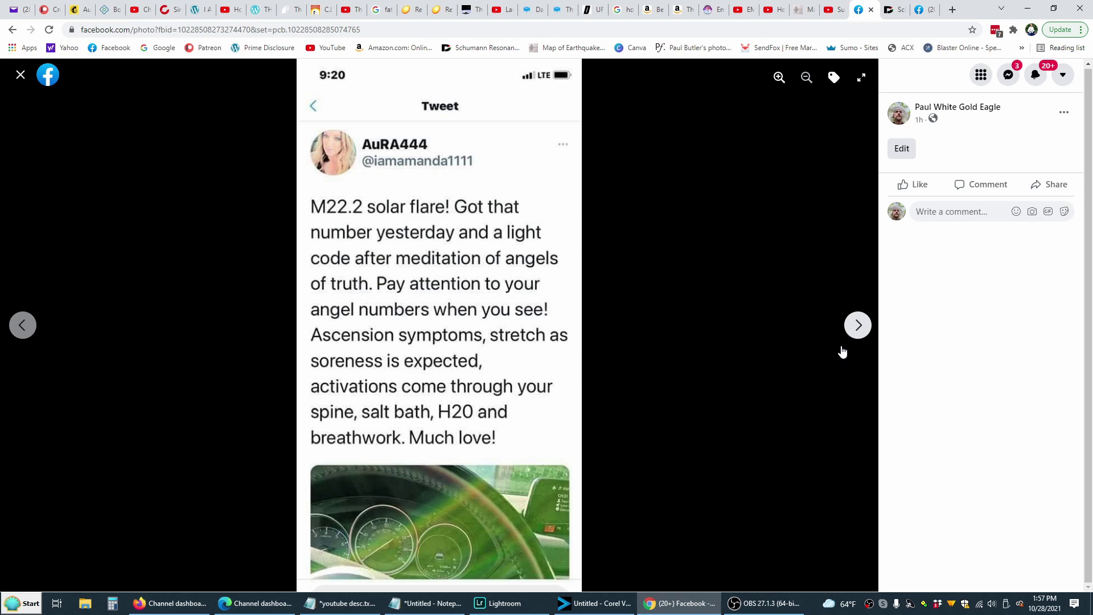
left_click(857, 329)
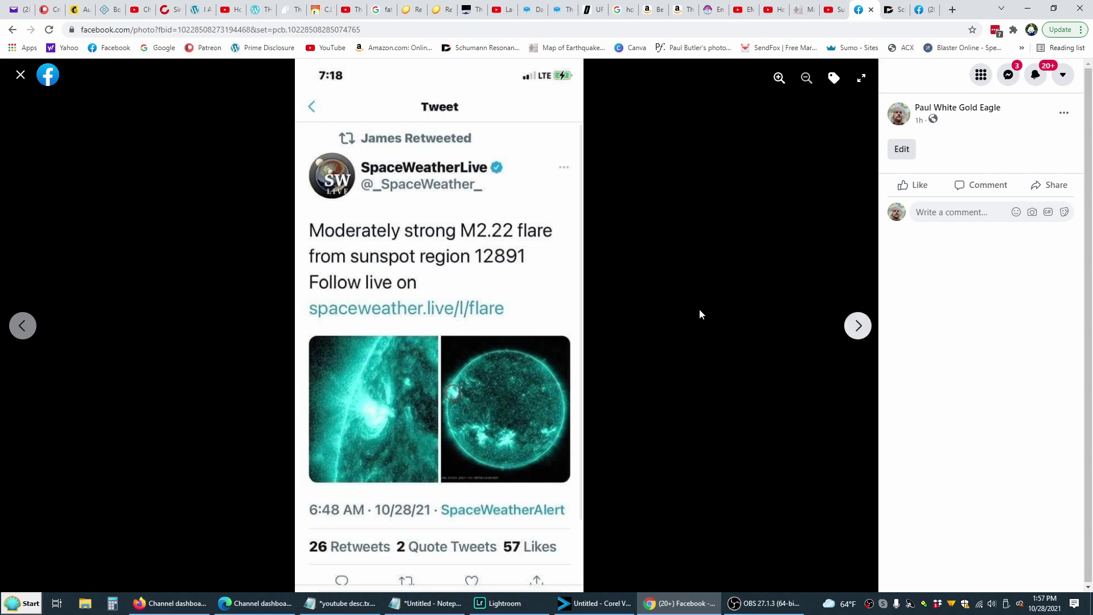
- Advance through the radio absorption map and full-disk sun image to the bright flare close-up
left_click(856, 325)
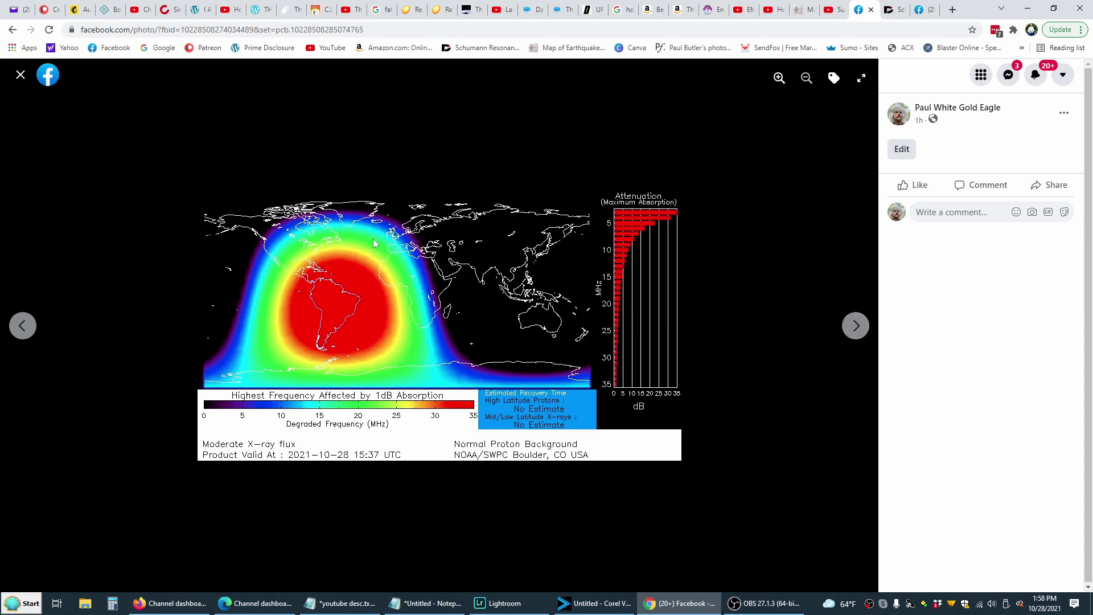
left_click(855, 326)
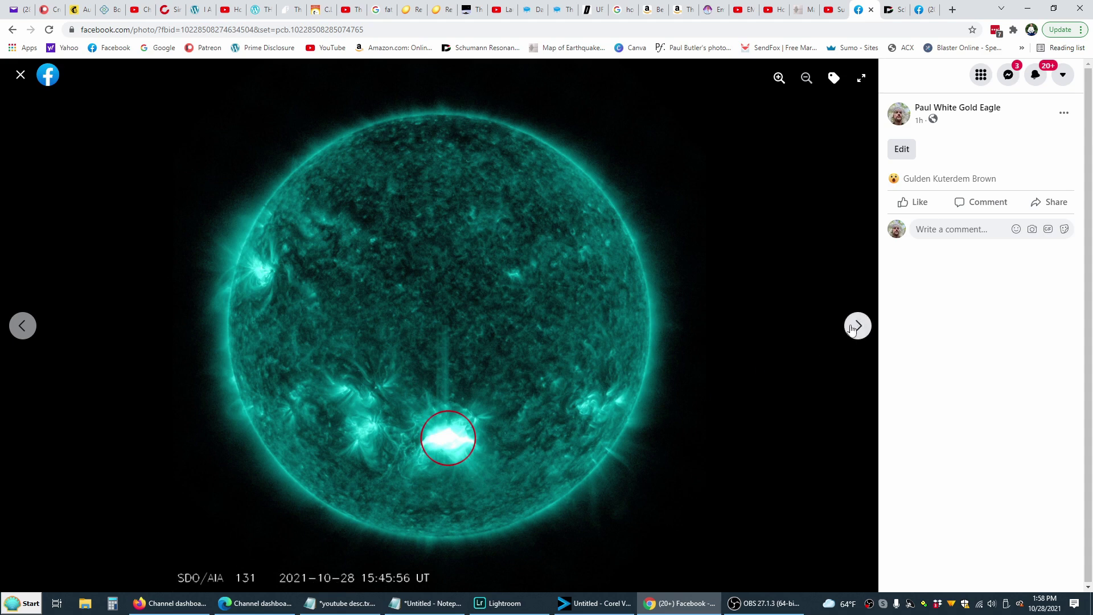
left_click(856, 327)
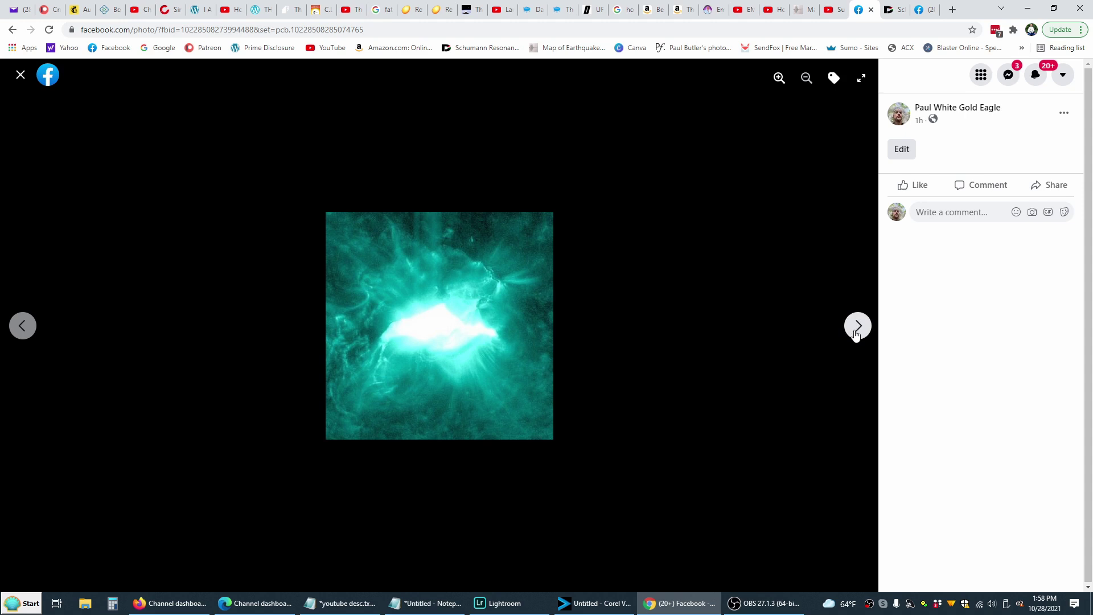
- Advance past the LASCO coronagraph image and SpaceWeatherLive CME post to the sun dimming video
left_click(856, 326)
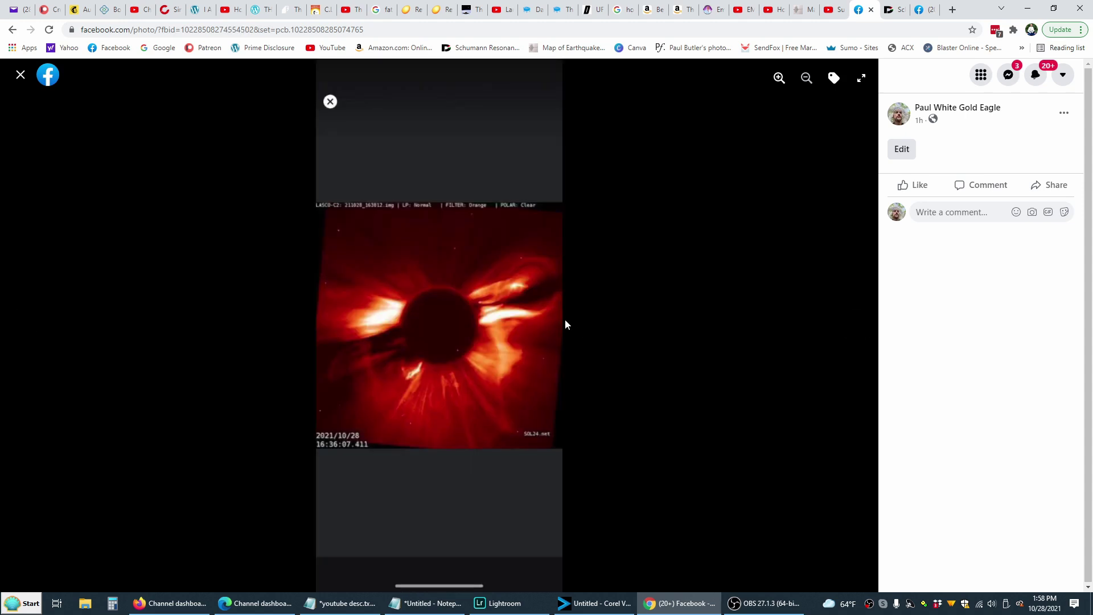
left_click(856, 333)
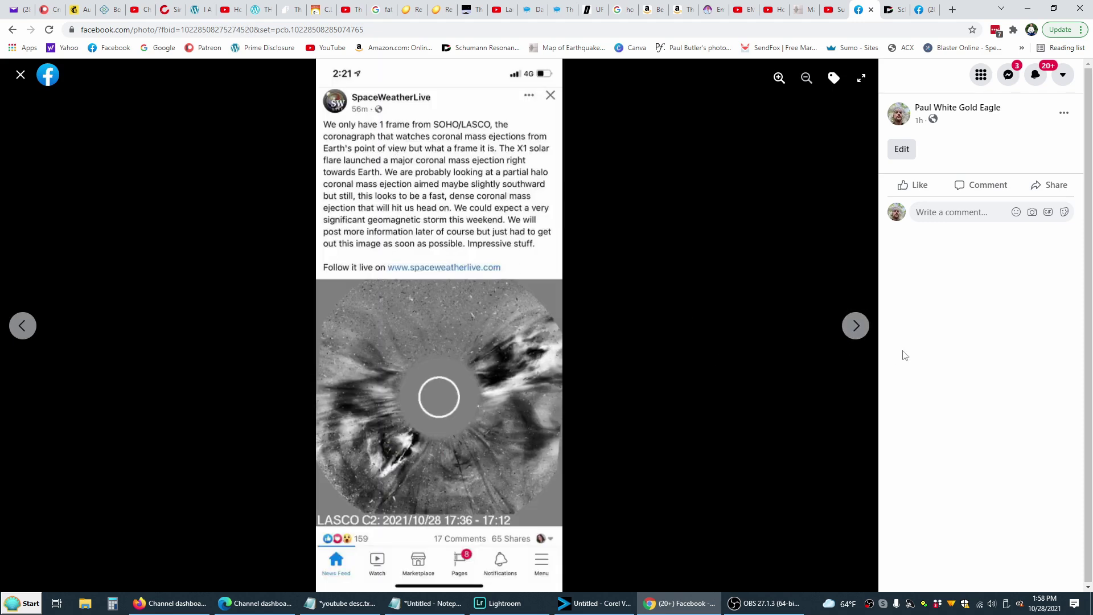
left_click(858, 329)
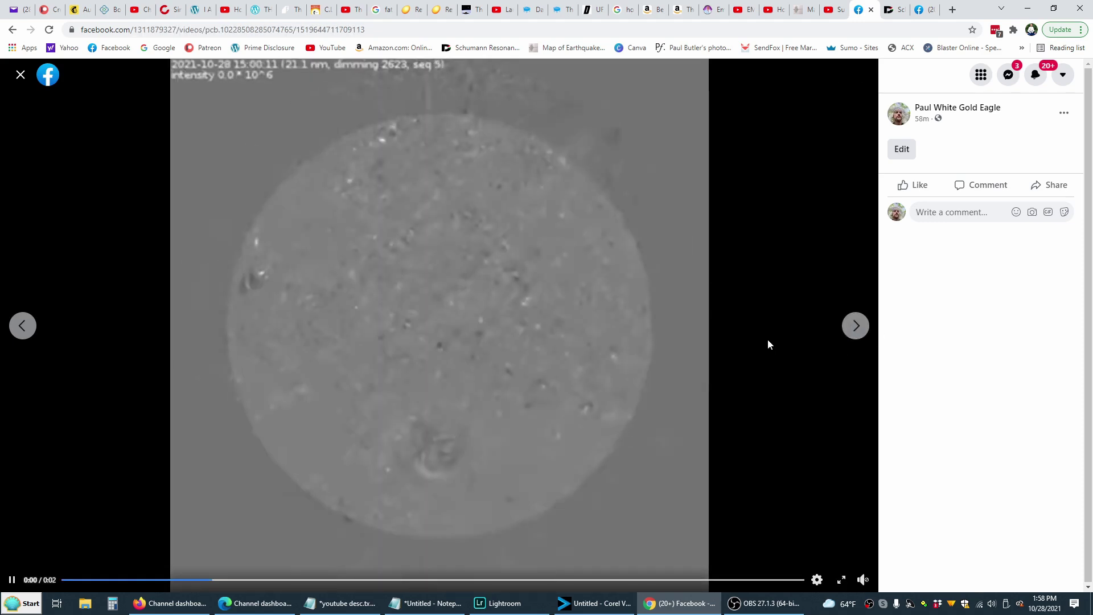